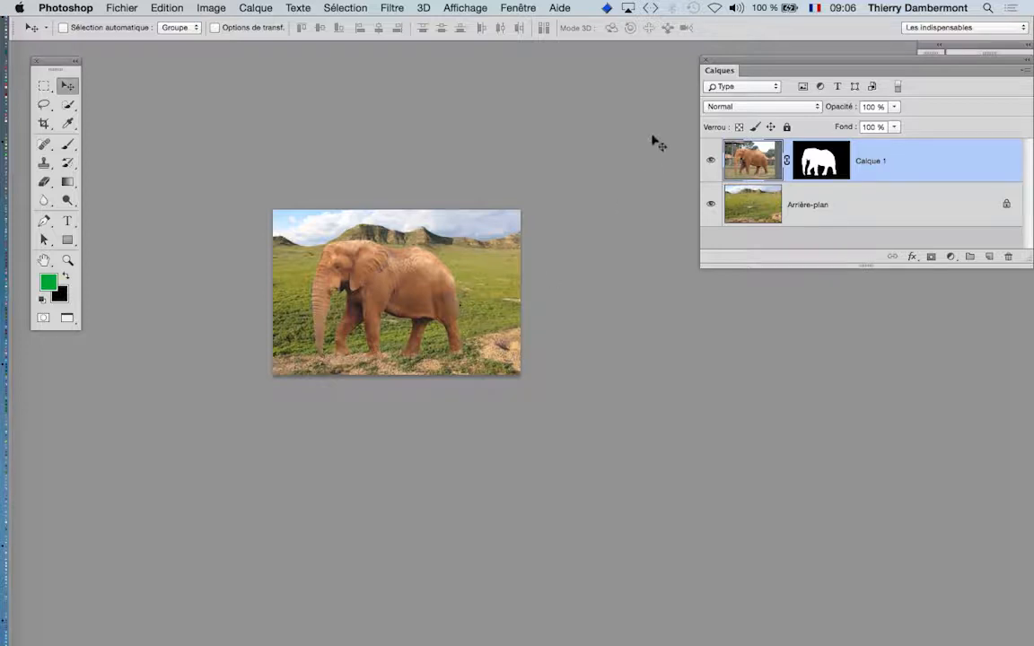
Enlarge the canvas symmetrically around the elephant picture with the Crop tool, adding a wide margin on all four sides.
scroll(541, 285, "down", 1)
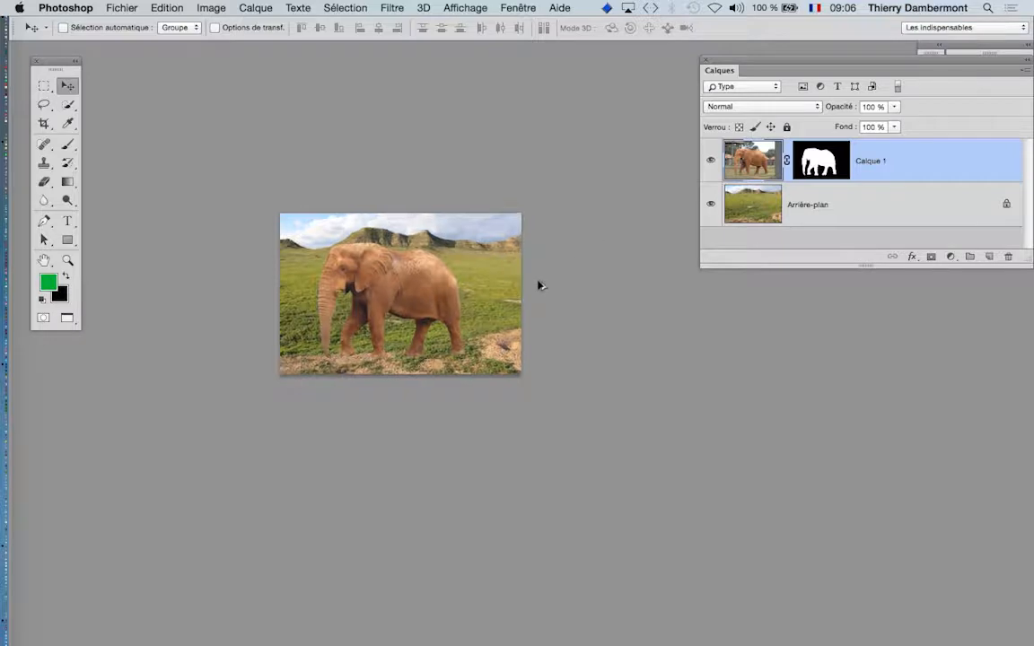
left_click(43, 127)
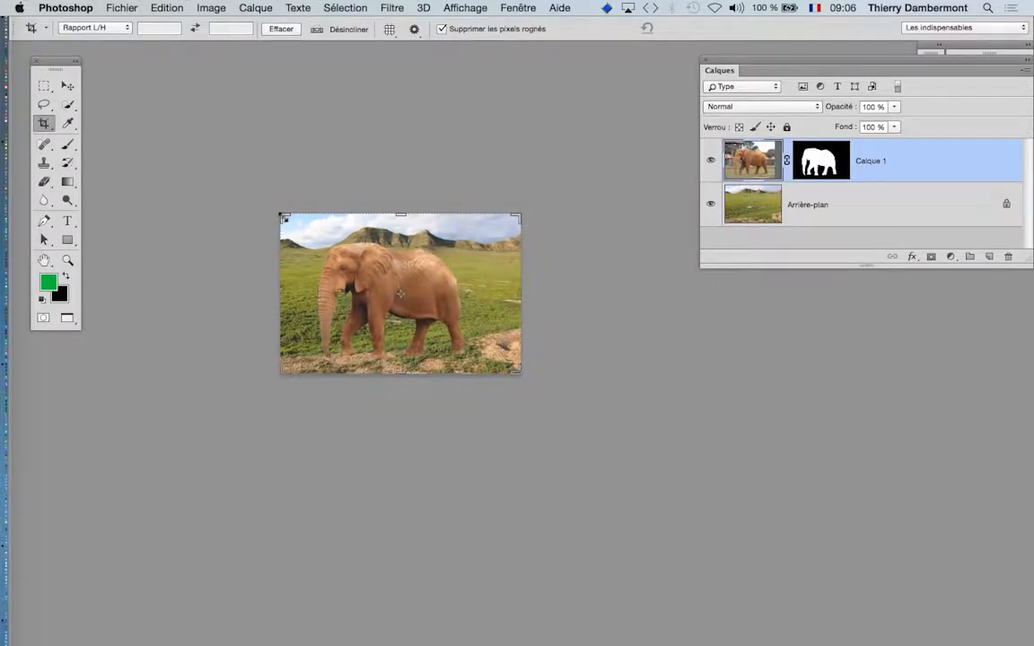
left_click(283, 216)
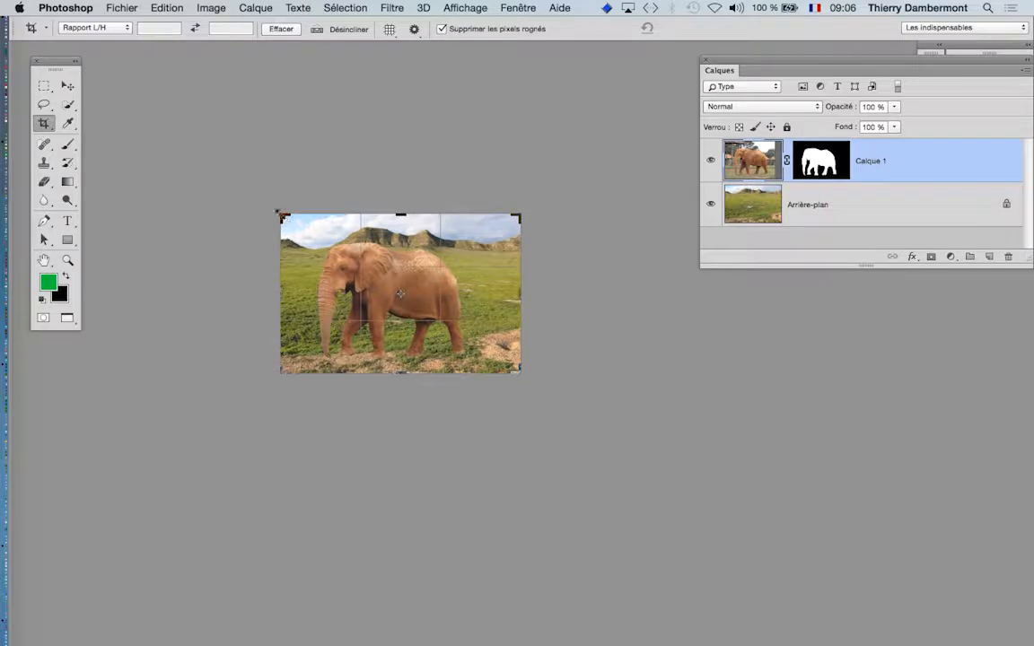
left_click_drag(279, 214, 175, 157)
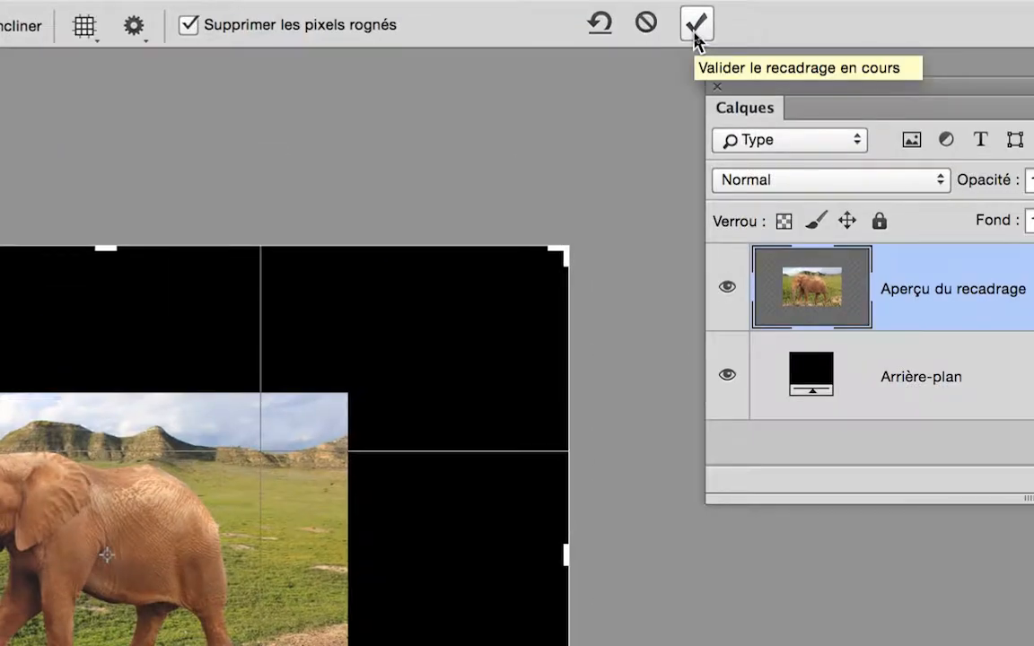
left_click(696, 24)
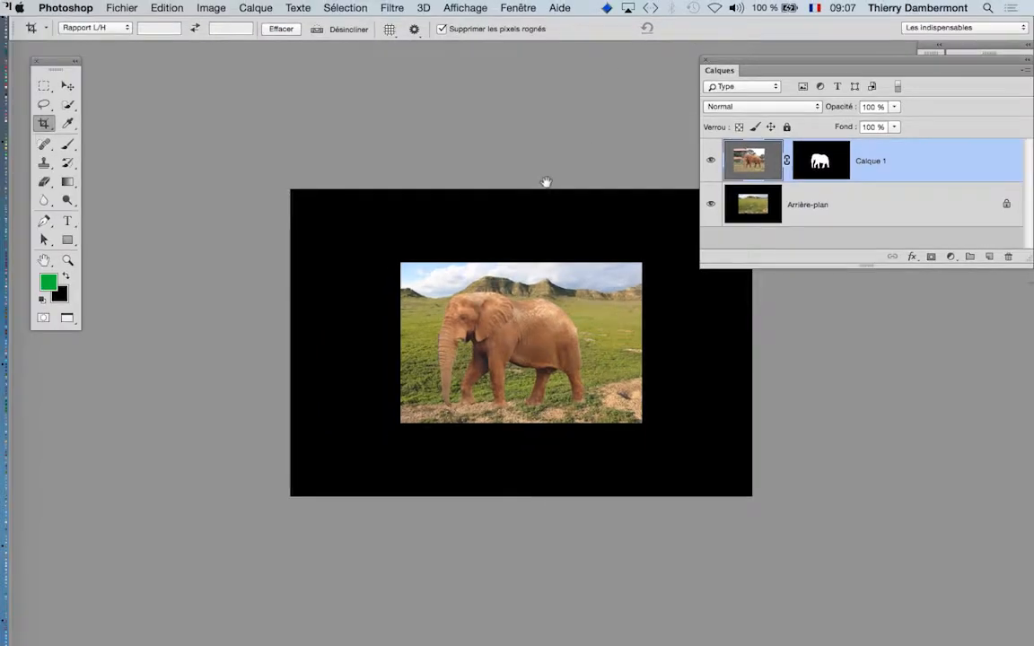
Convert the locked Arrière-plan layer into a regular layer, keeping the default name, Normal mode and 100% opacity.
left_click_drag(546, 178, 413, 169)
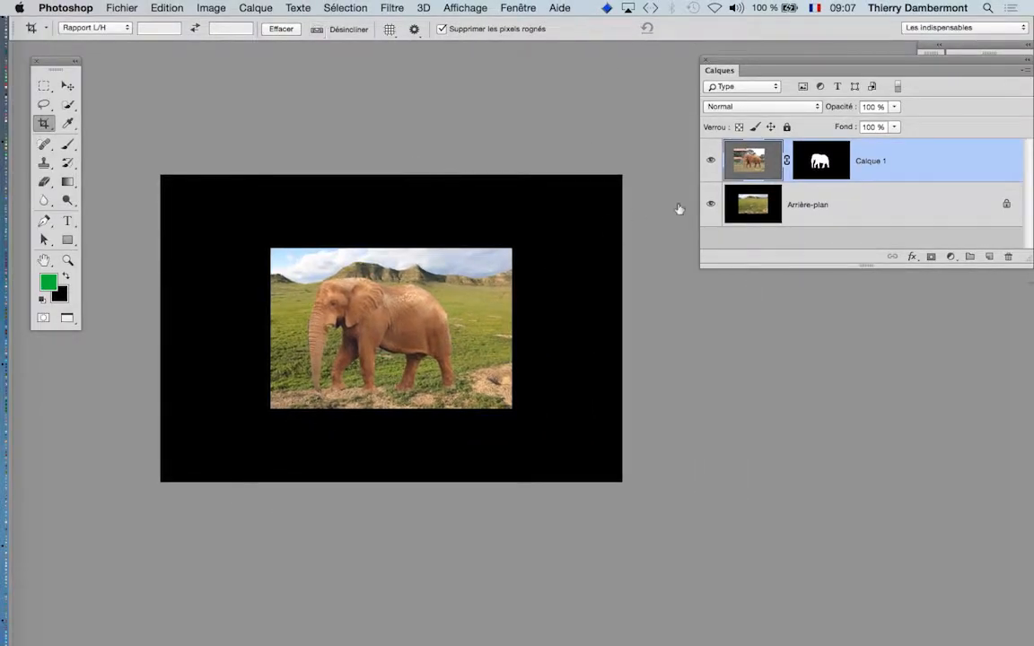
left_click(842, 214)
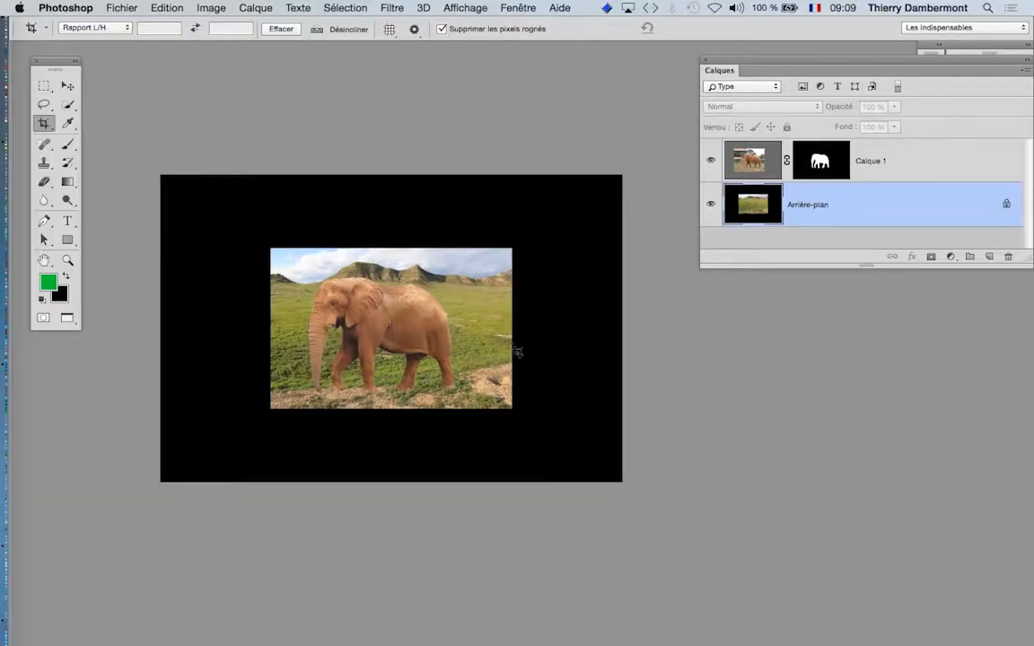
scroll(509, 352, "down", 4)
scroll(508, 352, "down", 3)
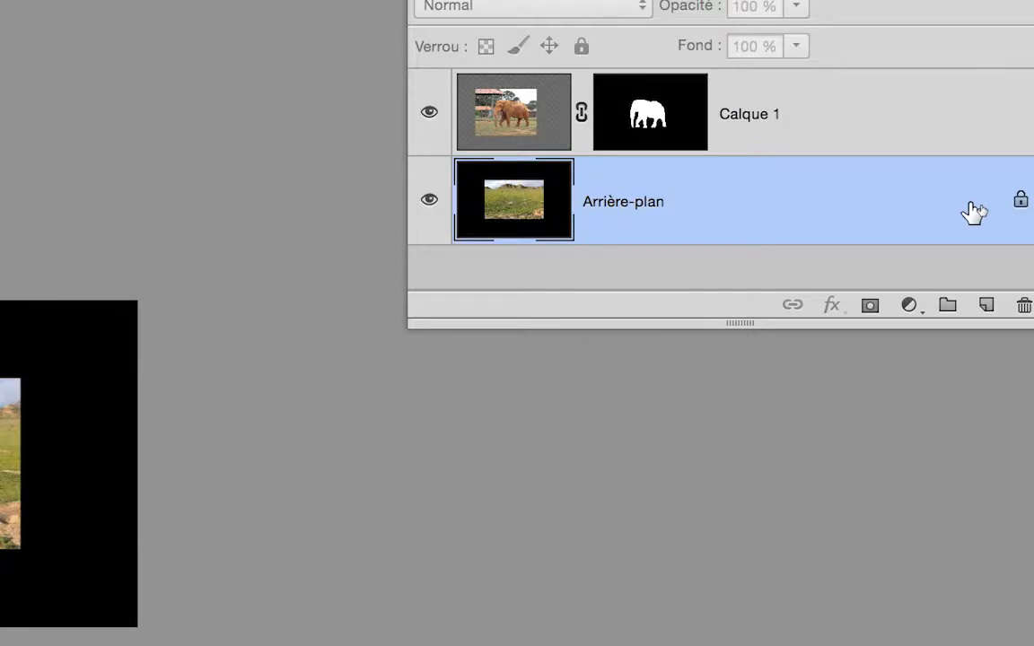
double_click(974, 213)
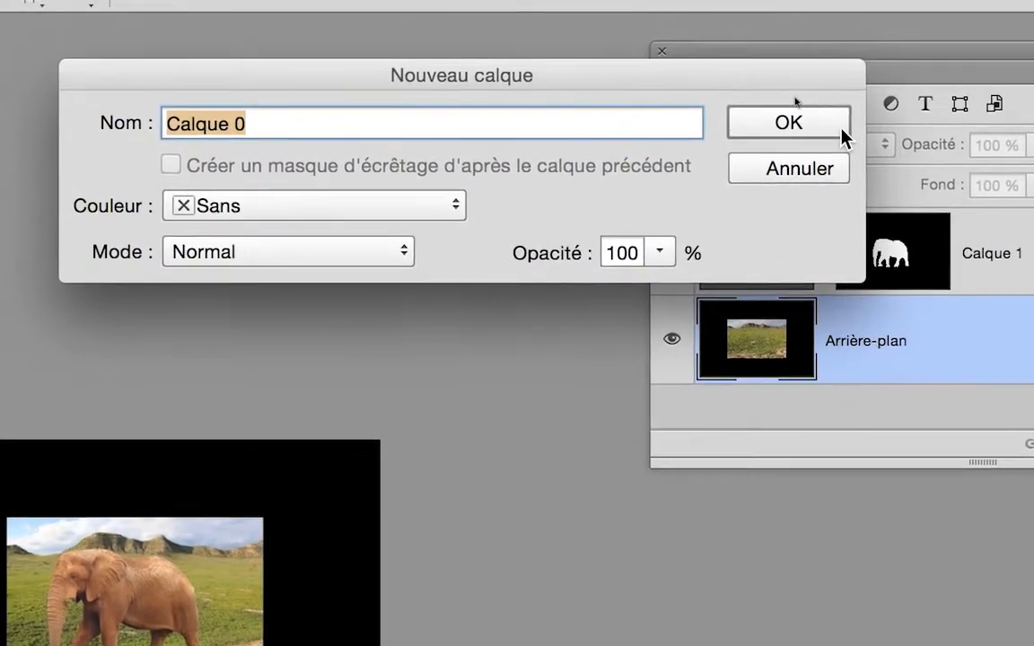
left_click(843, 134)
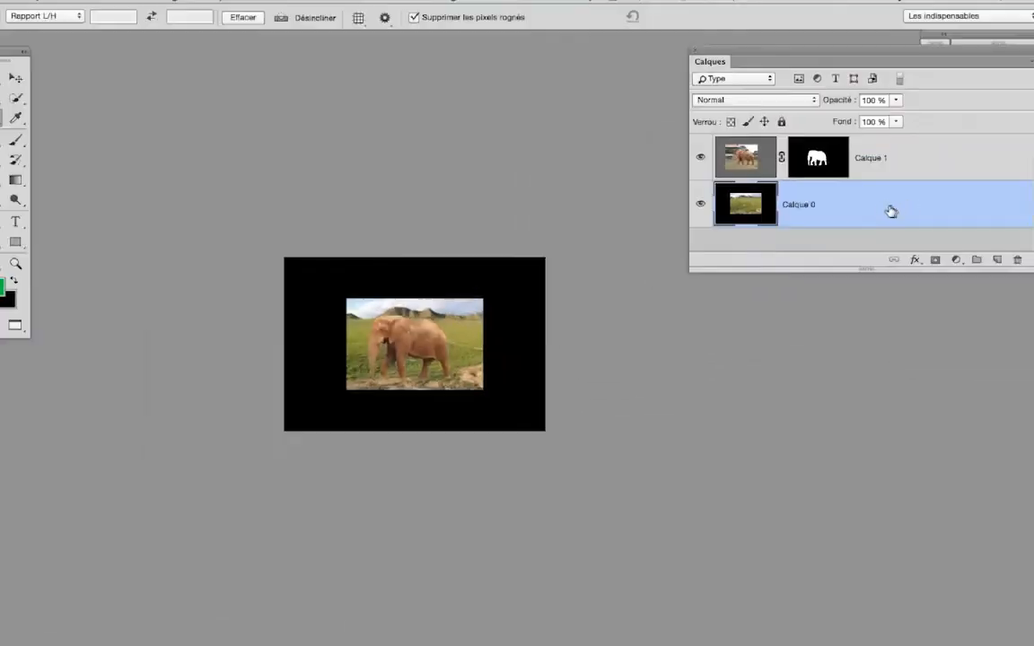
Scale the landscape layer up from its centre with Free Transform until the meadow photo fills the whole canvas.
key("super+t")
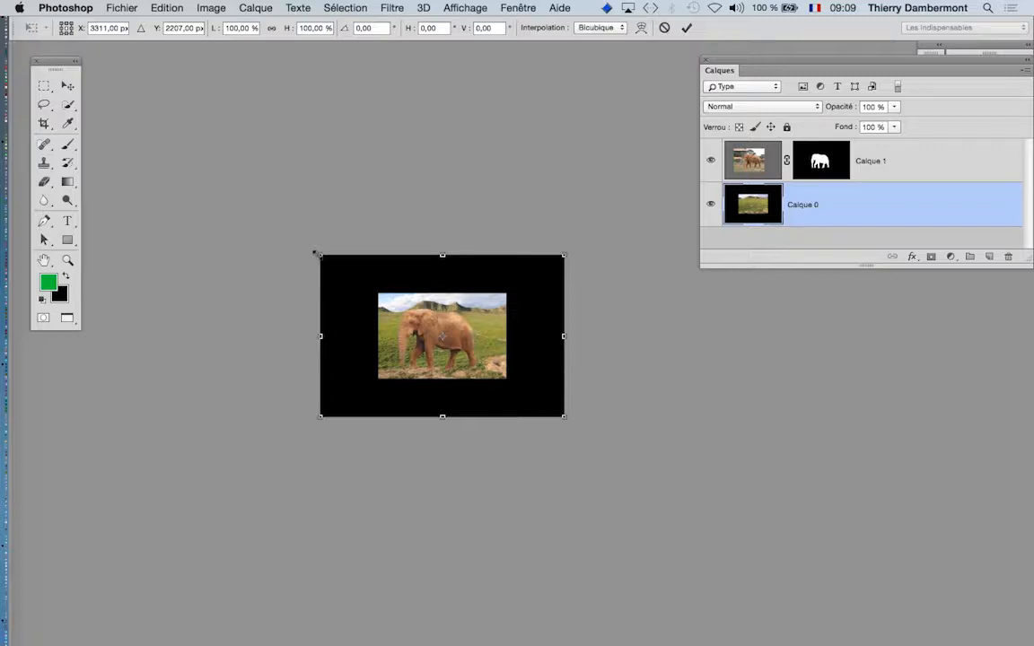
left_click_drag(738, 71, 645, 201)
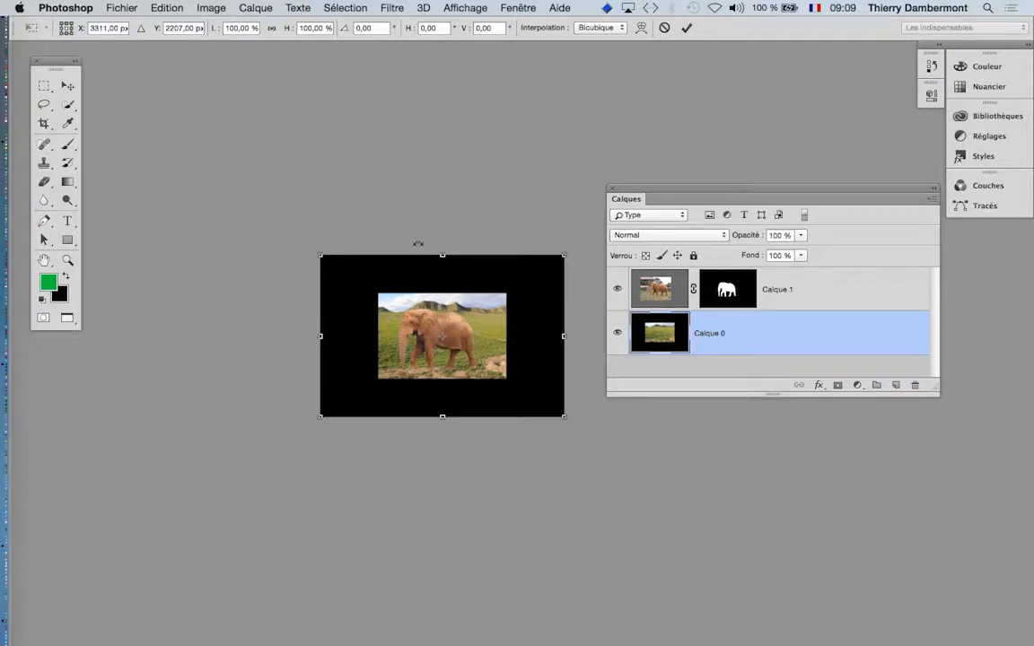
left_click_drag(639, 194, 666, 200)
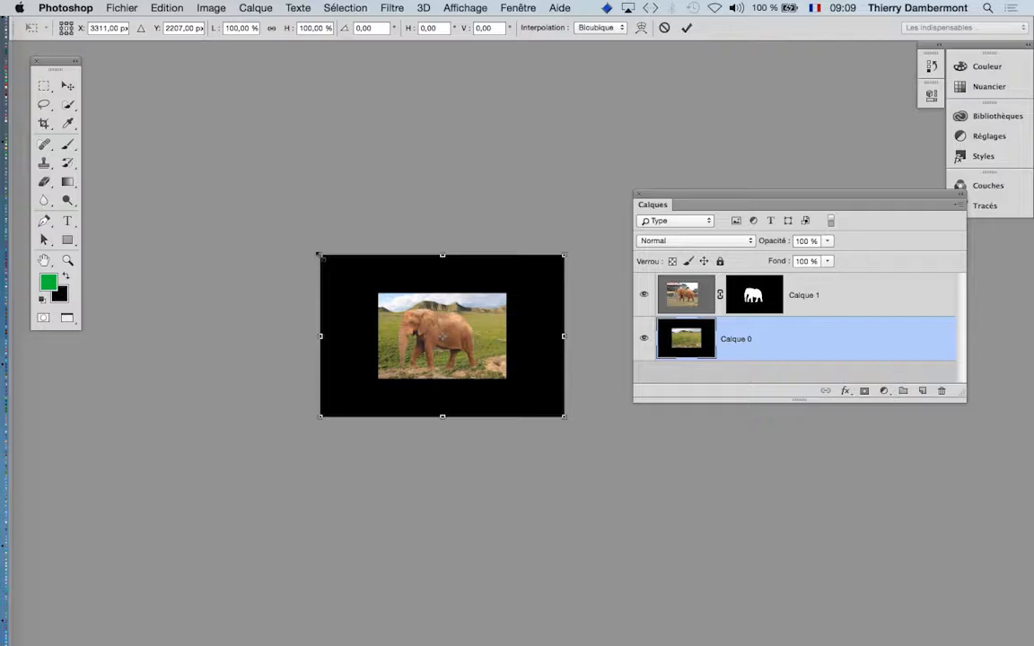
left_click_drag(320, 256, 194, 199)
left_click(686, 28)
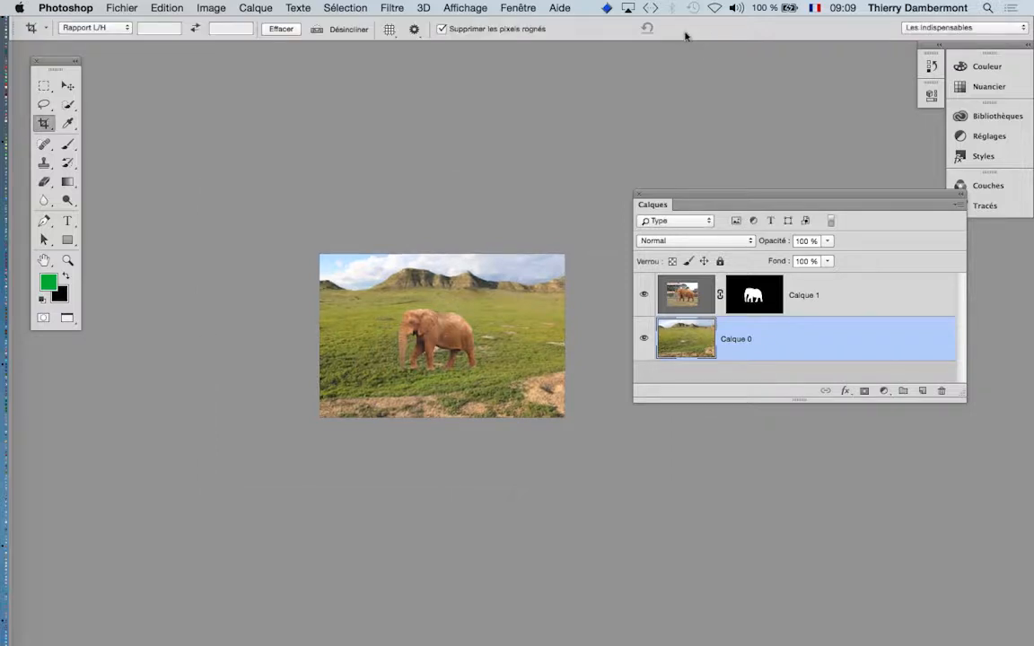
Examine the elephant's cutout edges and feet up close against the enlarged landscape, as well as the overall composition.
scroll(428, 332, "up", 1)
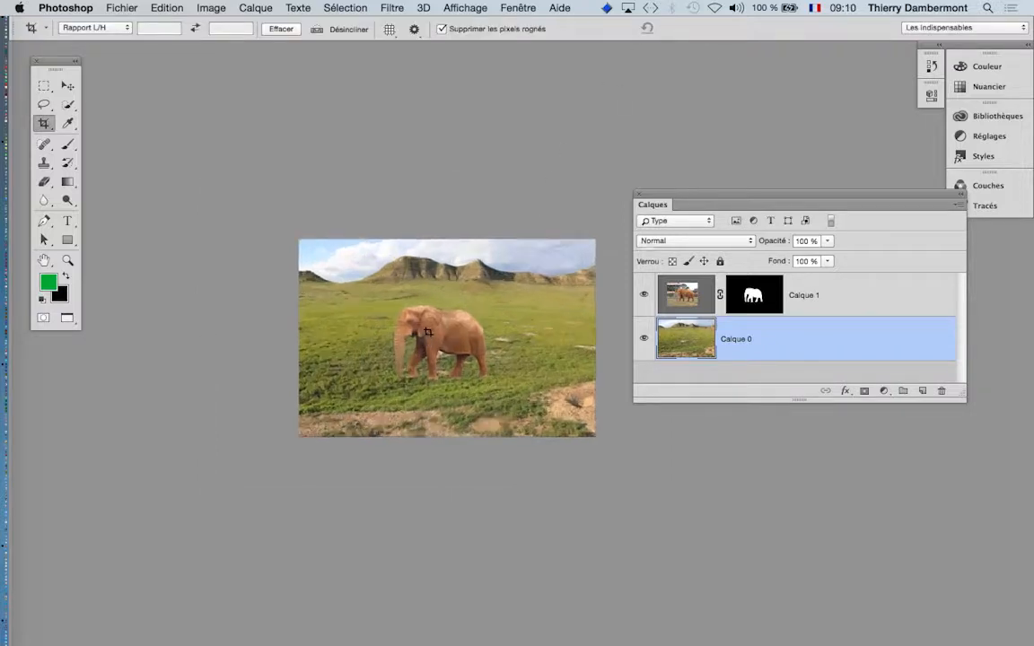
scroll(428, 333, "up", 10)
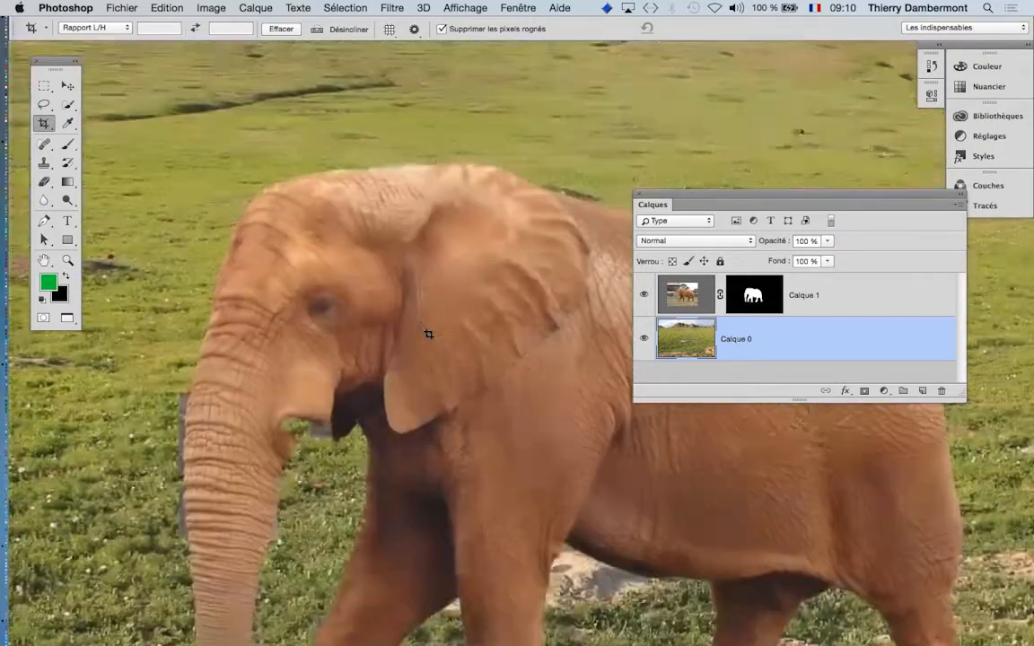
scroll(428, 334, "up", 5)
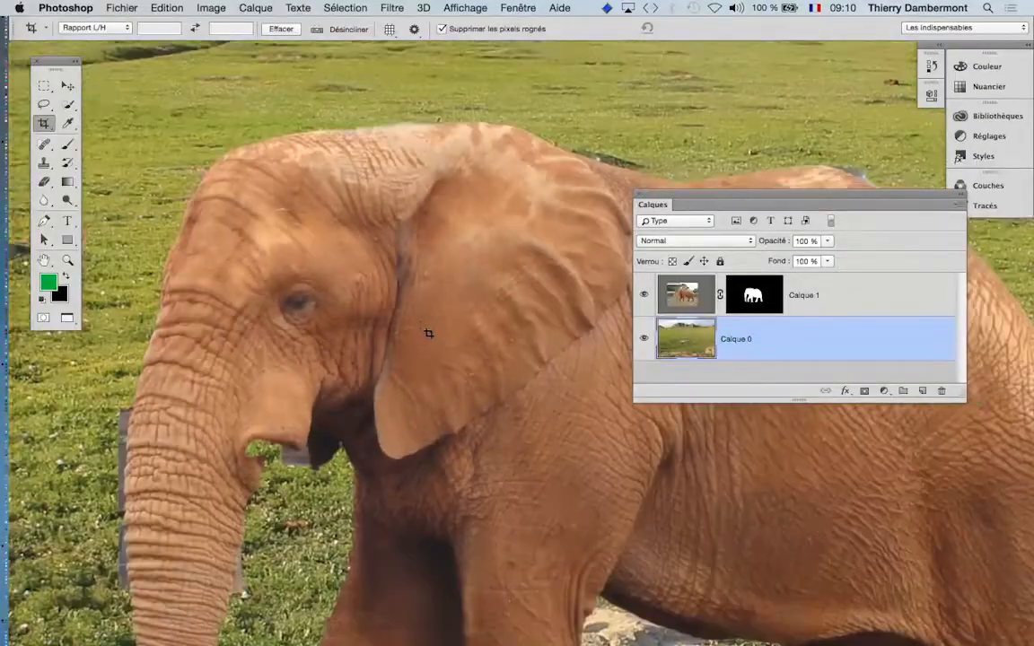
scroll(429, 334, "down", 12)
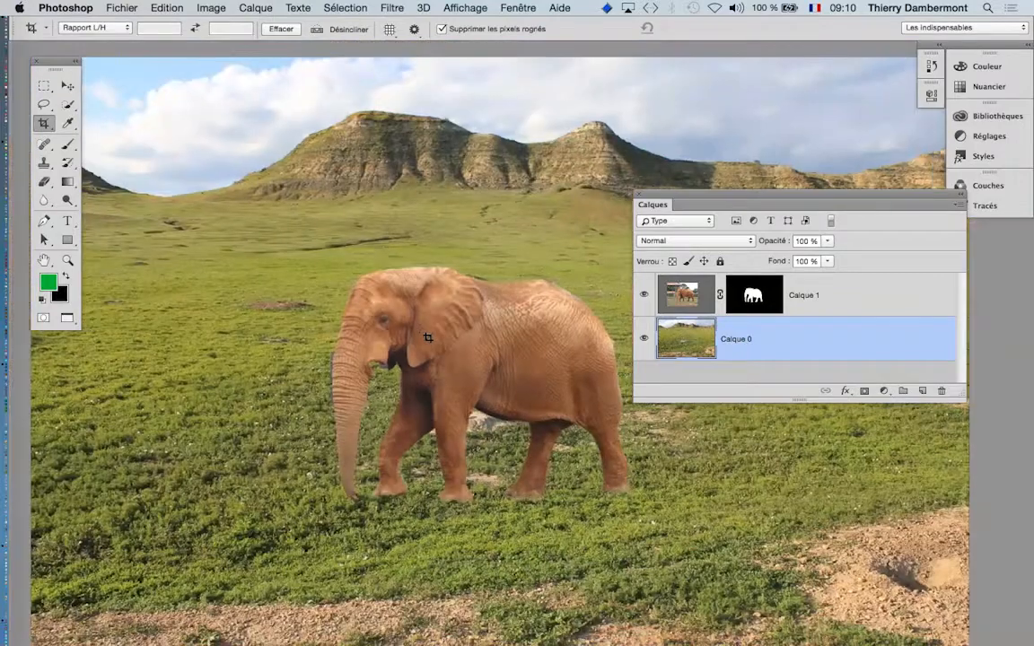
scroll(428, 336, "down", 6)
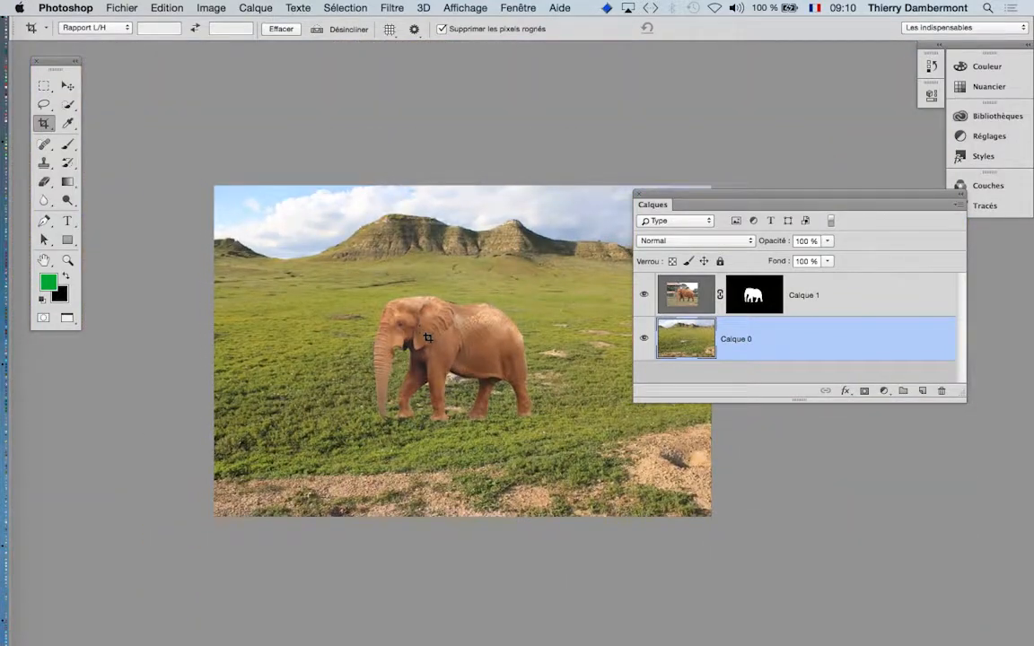
scroll(428, 337, "down", 1)
left_click_drag(504, 340, 419, 263)
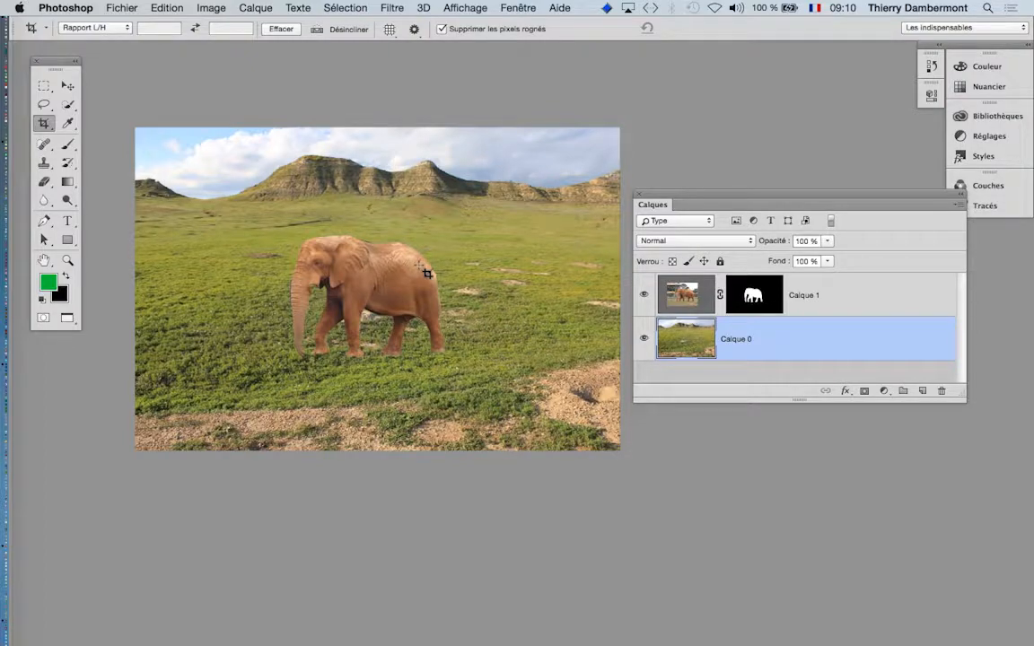
scroll(467, 355, "up", 5)
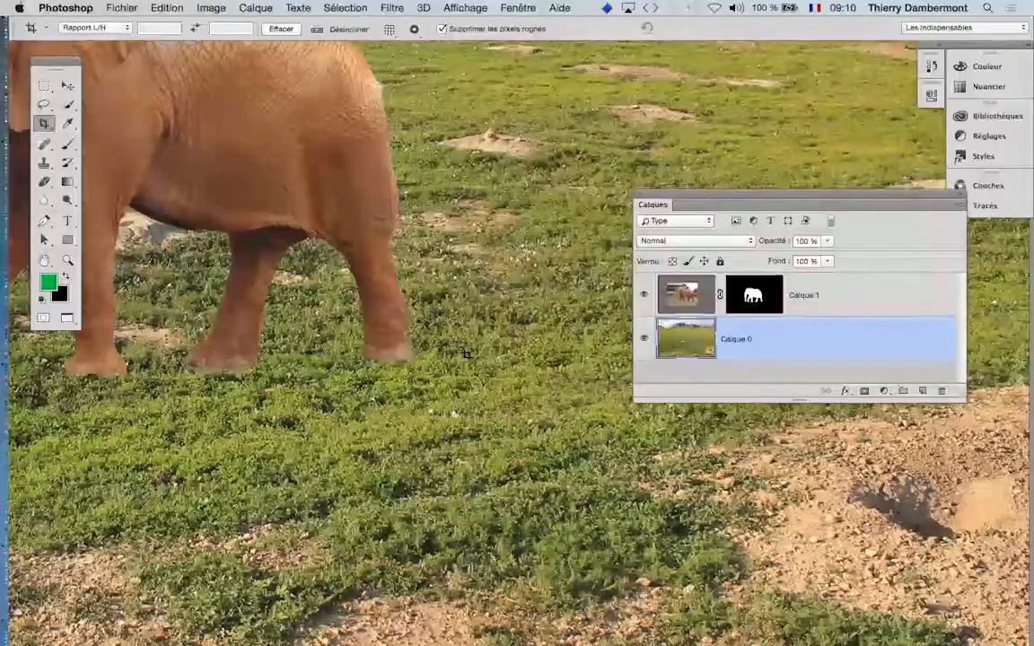
scroll(466, 355, "down", 5)
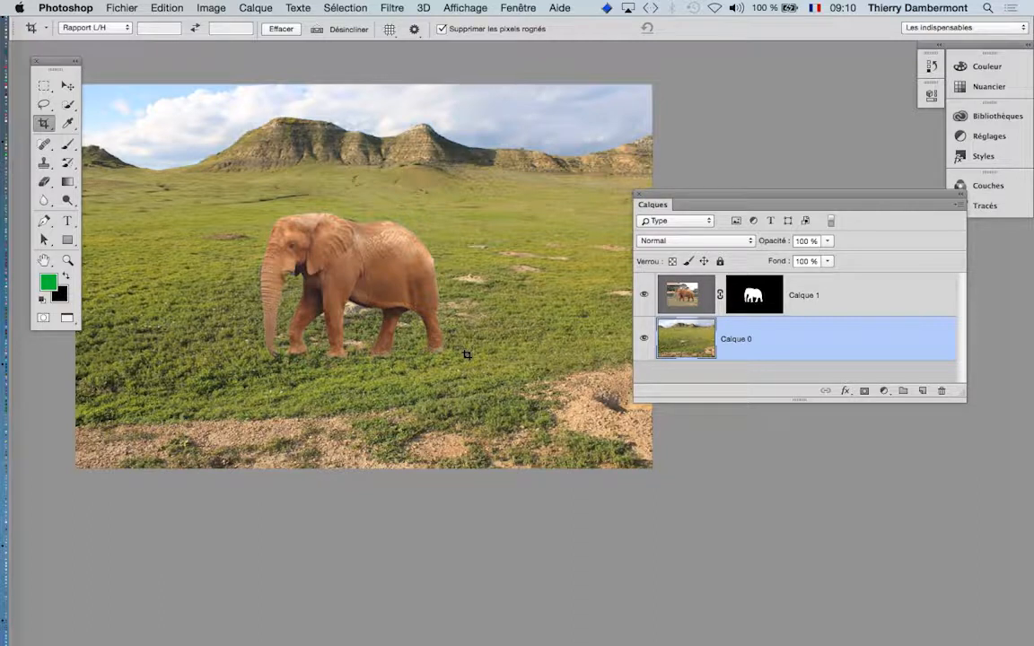
Make the Layers panel narrower and taller, and place it beside the image so the whole composition is uncovered.
left_click_drag(487, 288, 534, 300)
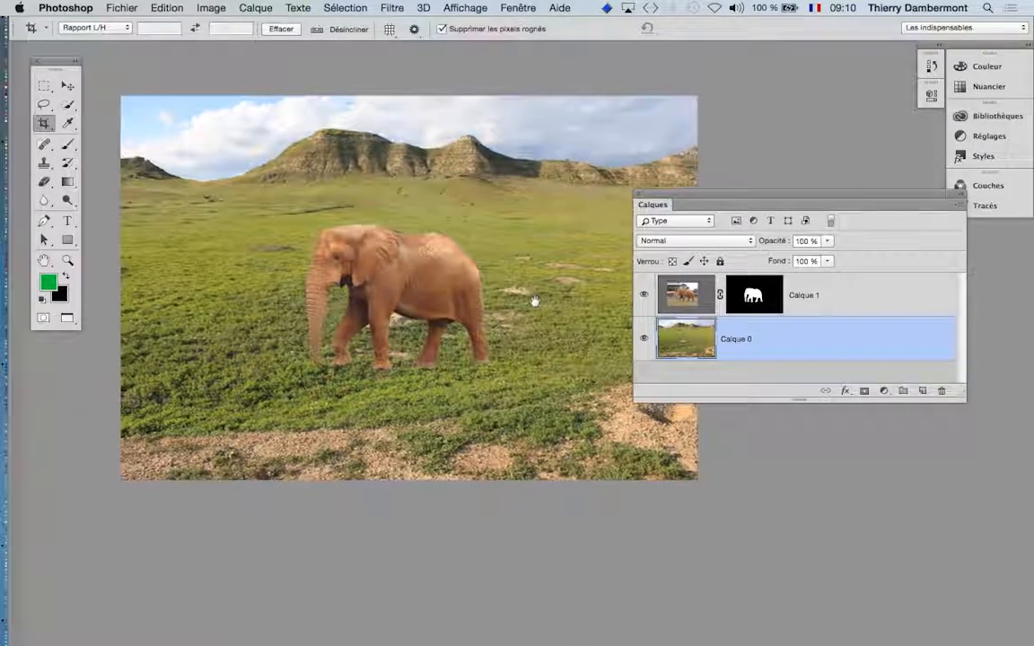
left_click_drag(964, 399, 874, 453)
left_click_drag(740, 197, 871, 253)
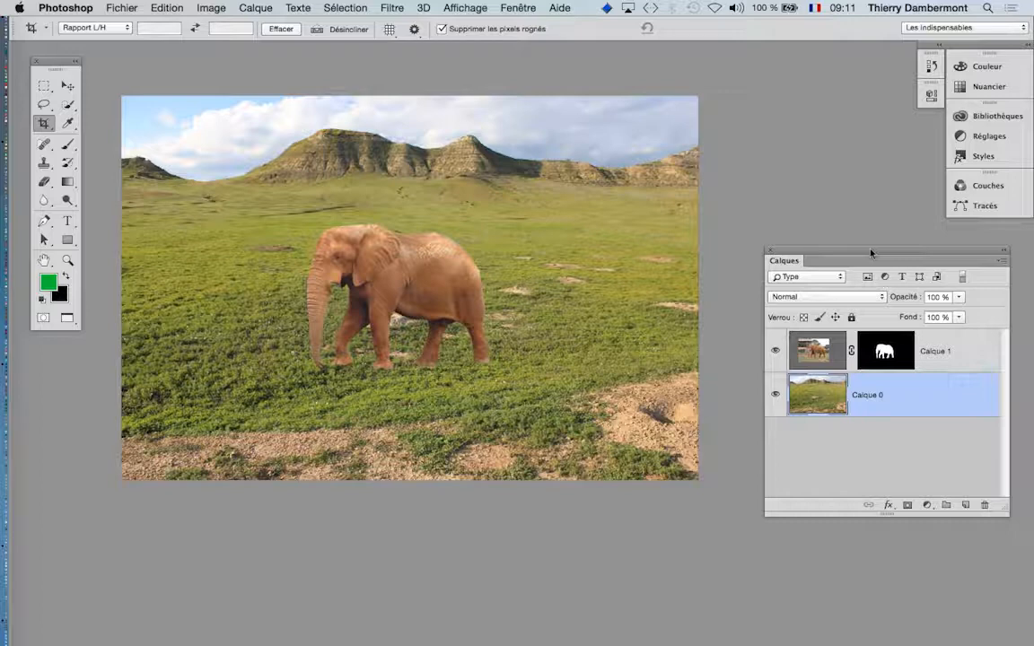
Save the composition as a new Photoshop file named "prairie et elephant - 01.psd" in the quatrieme jour folder.
left_click(122, 8)
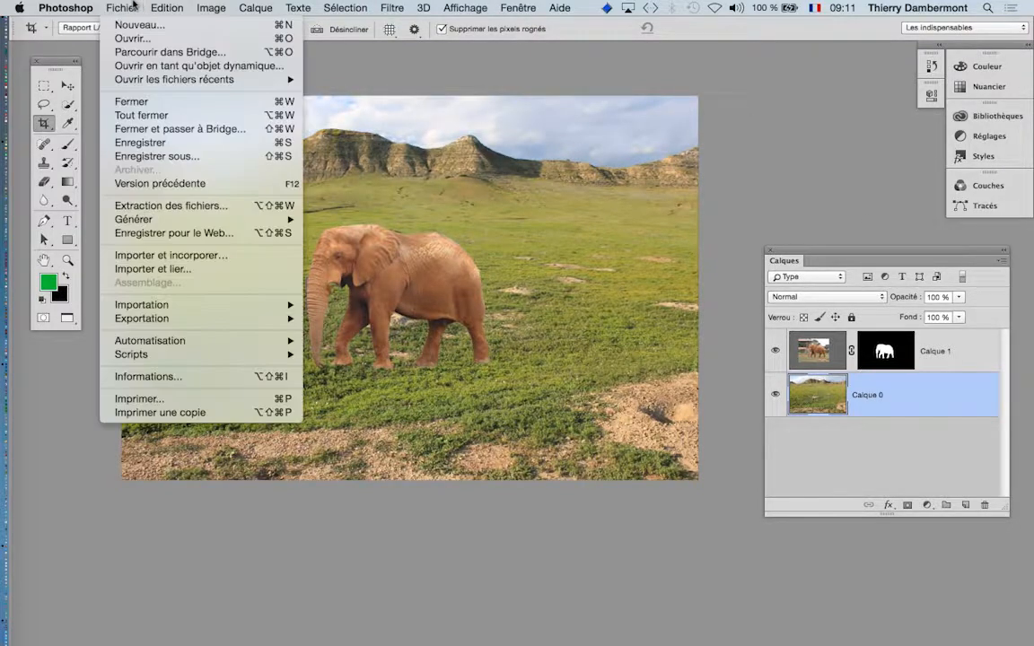
left_click(185, 158)
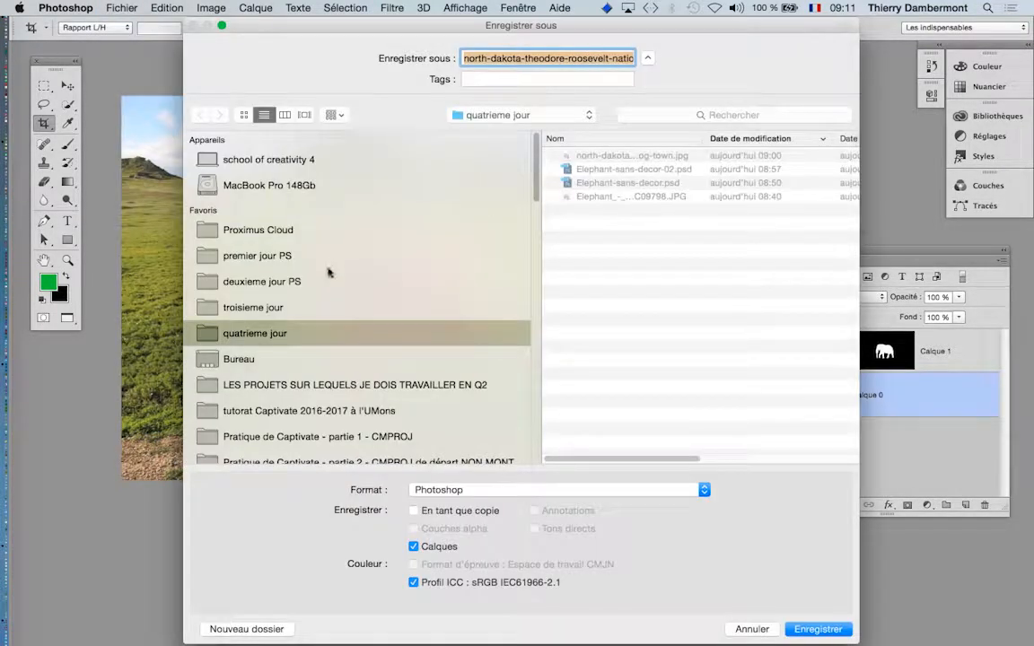
left_click(550, 58)
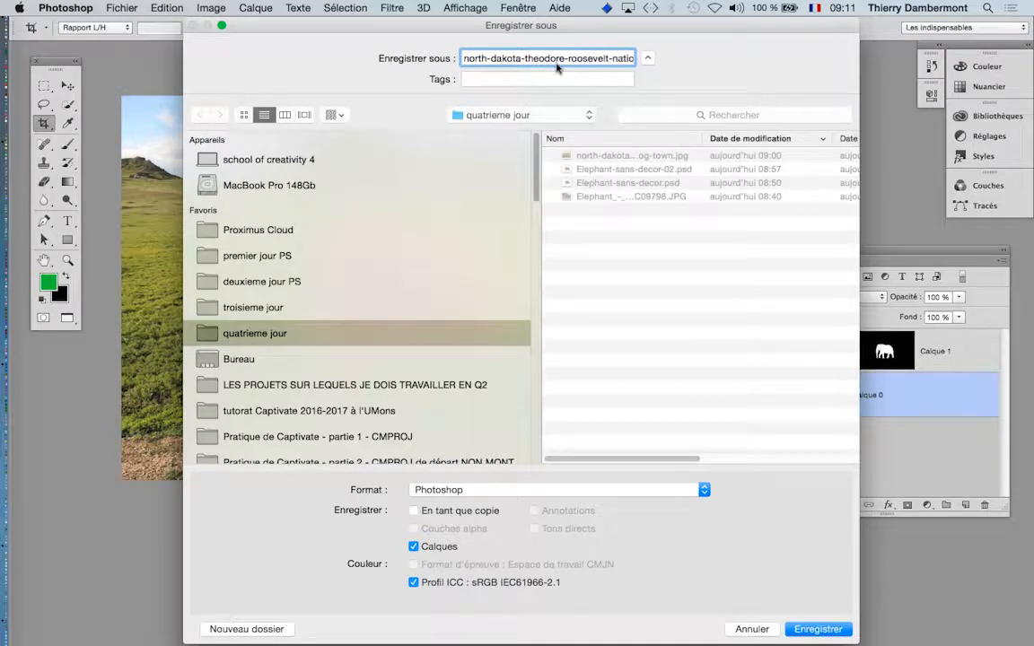
left_click_drag(606, 58, 591, 31)
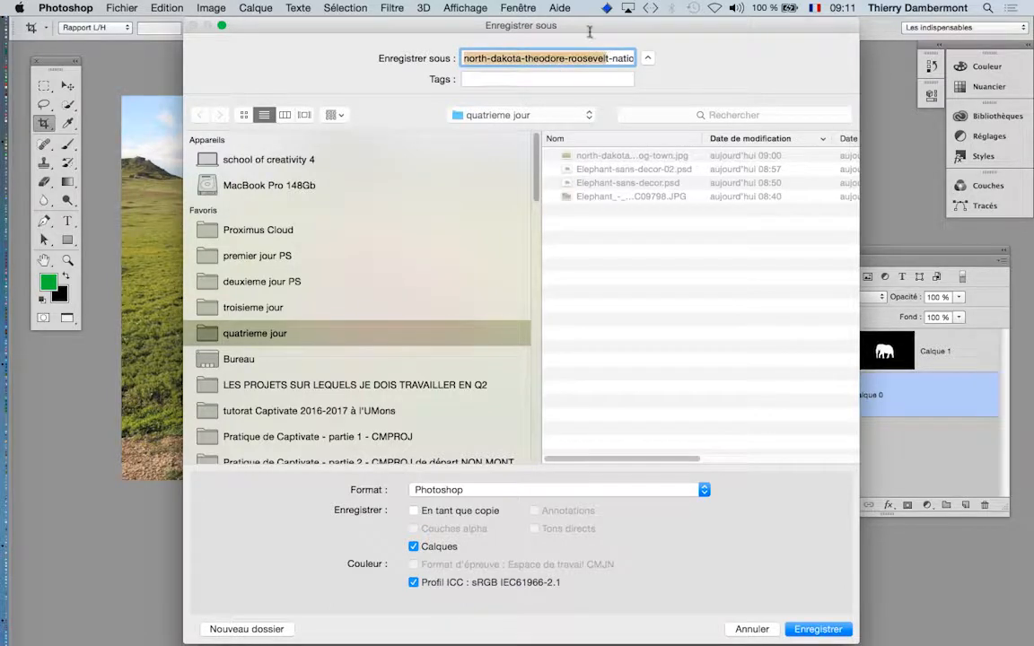
key("BackSpace")
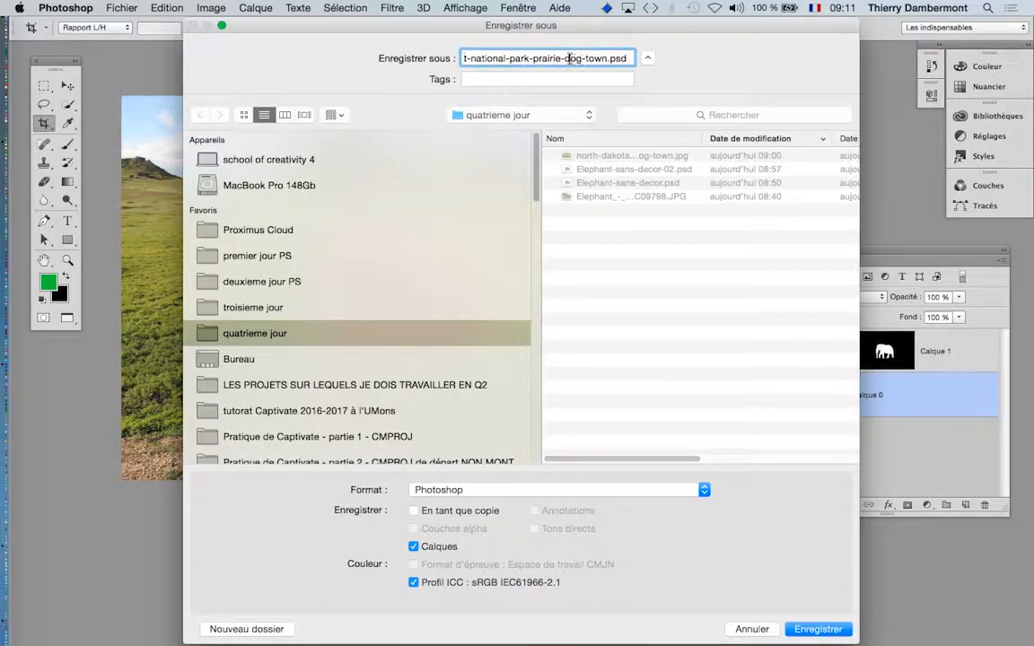
left_click_drag(607, 59, 589, 34)
type("p")
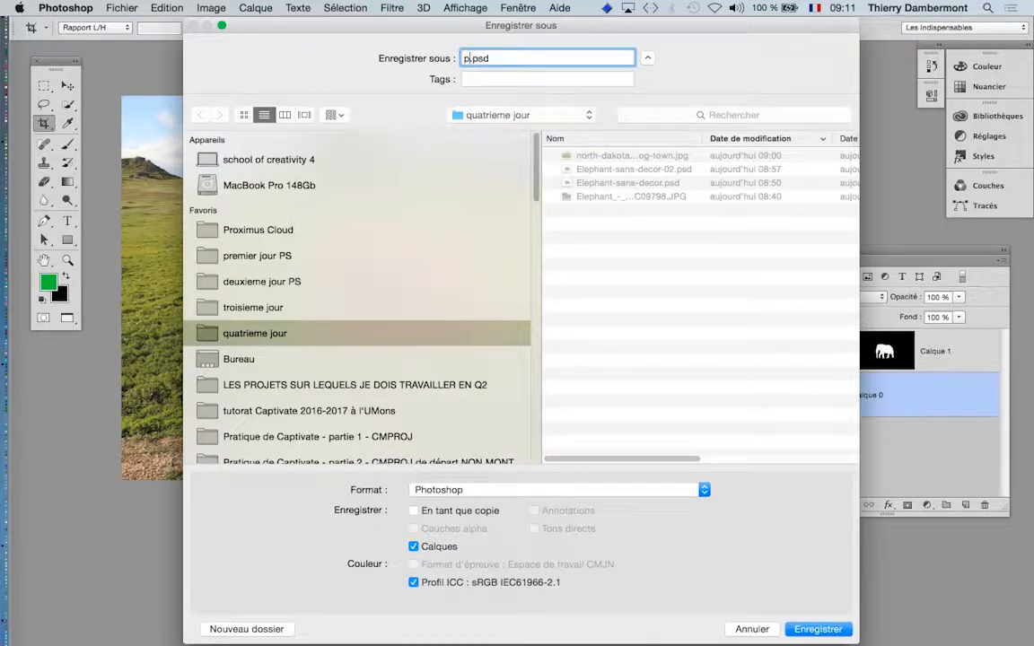
type("rarie et elephant")
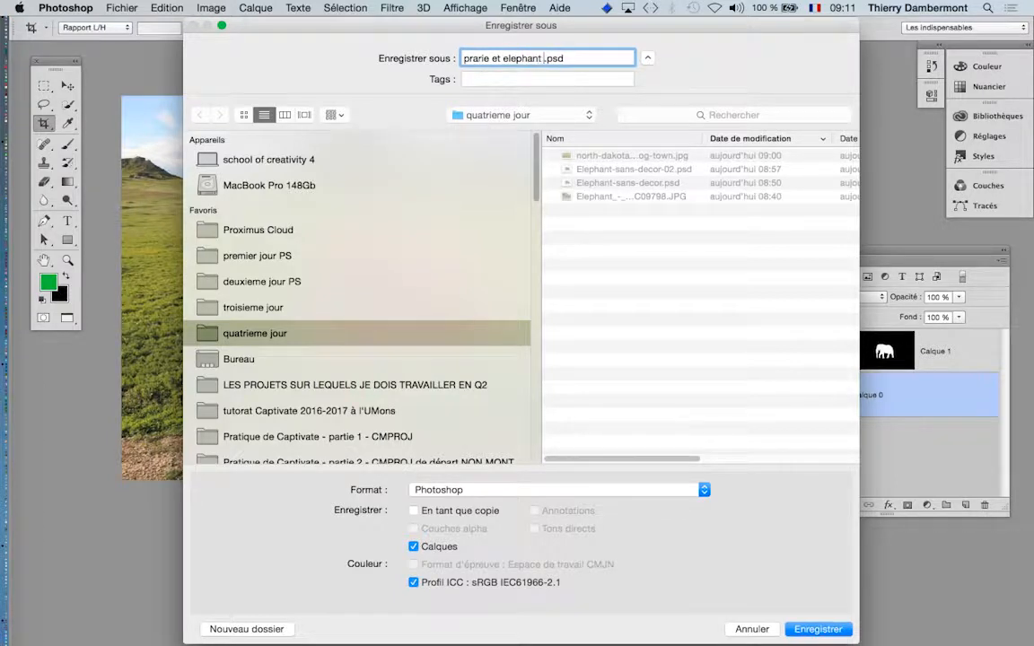
type(" - 01")
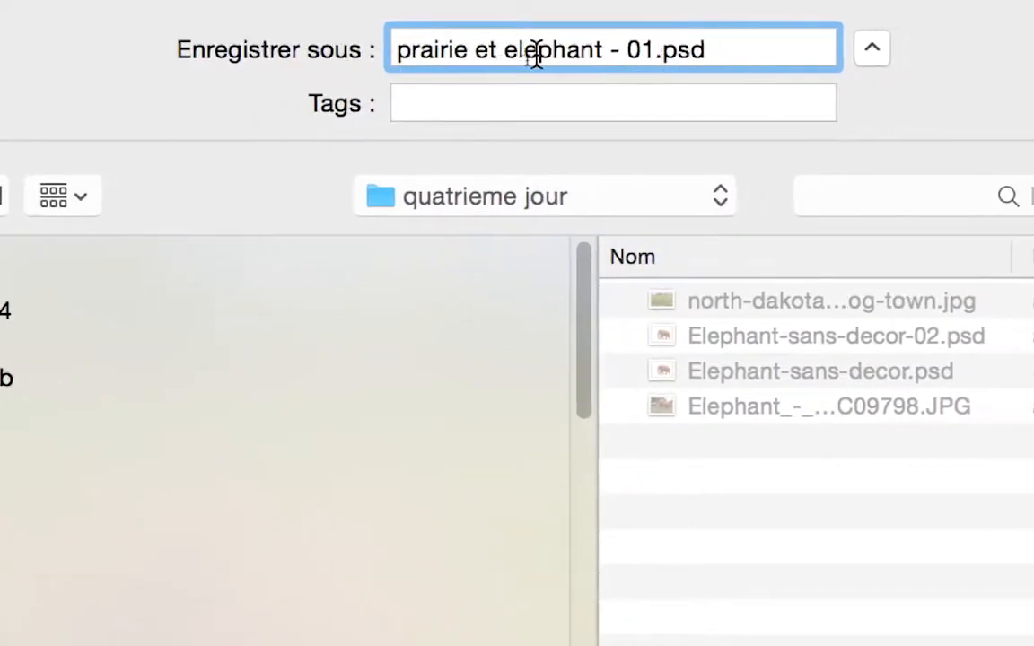
left_click_drag(571, 59, 509, 61)
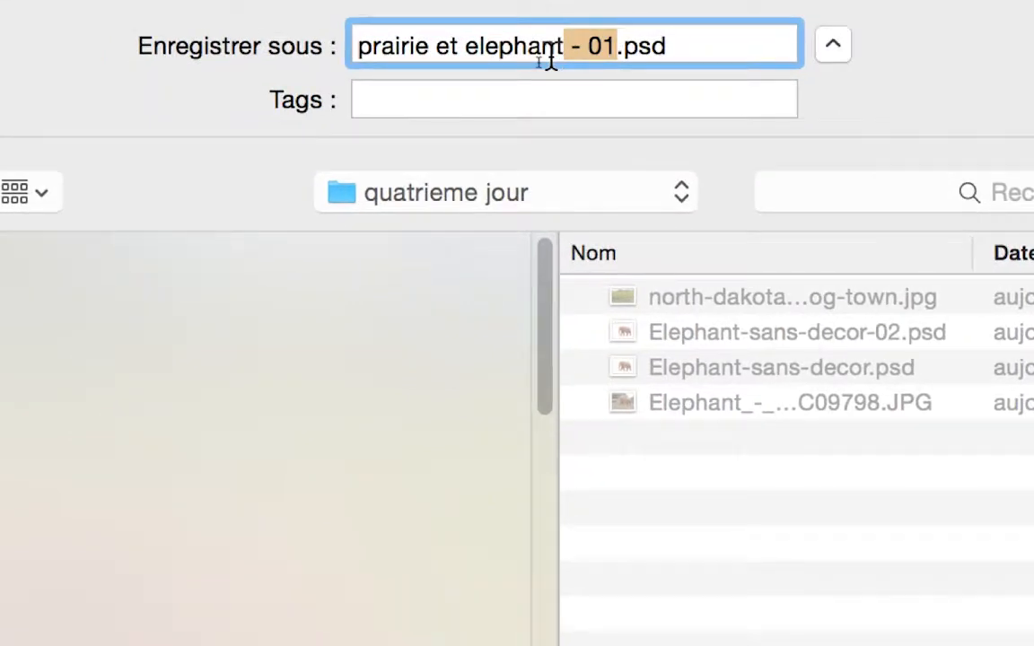